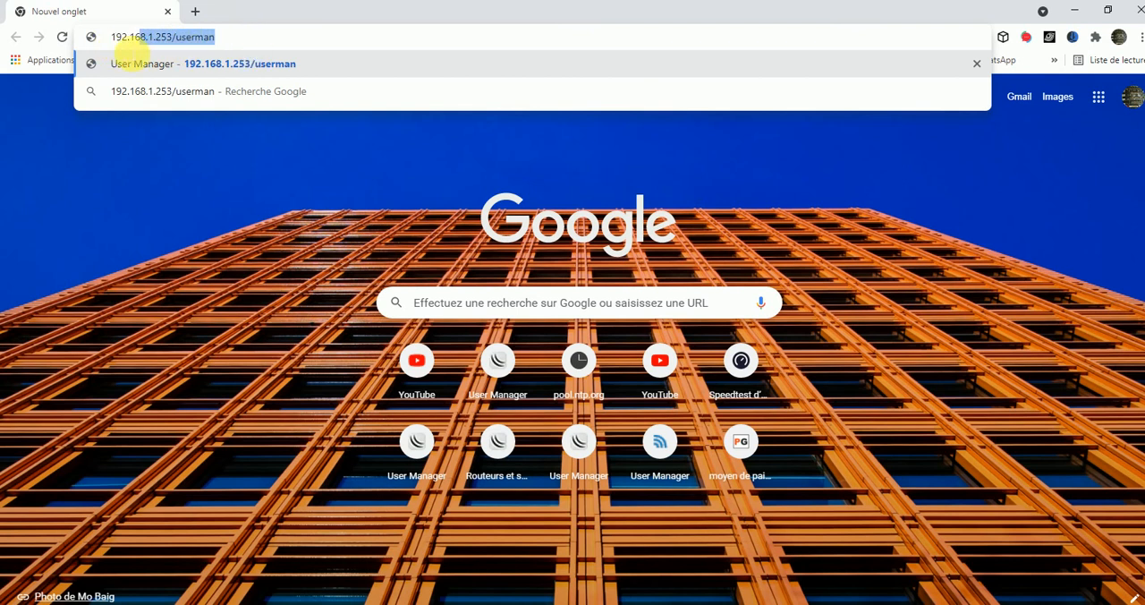
Open the User Manager at 192.168.1.253/userman and log in as admin
left_click(399, 62)
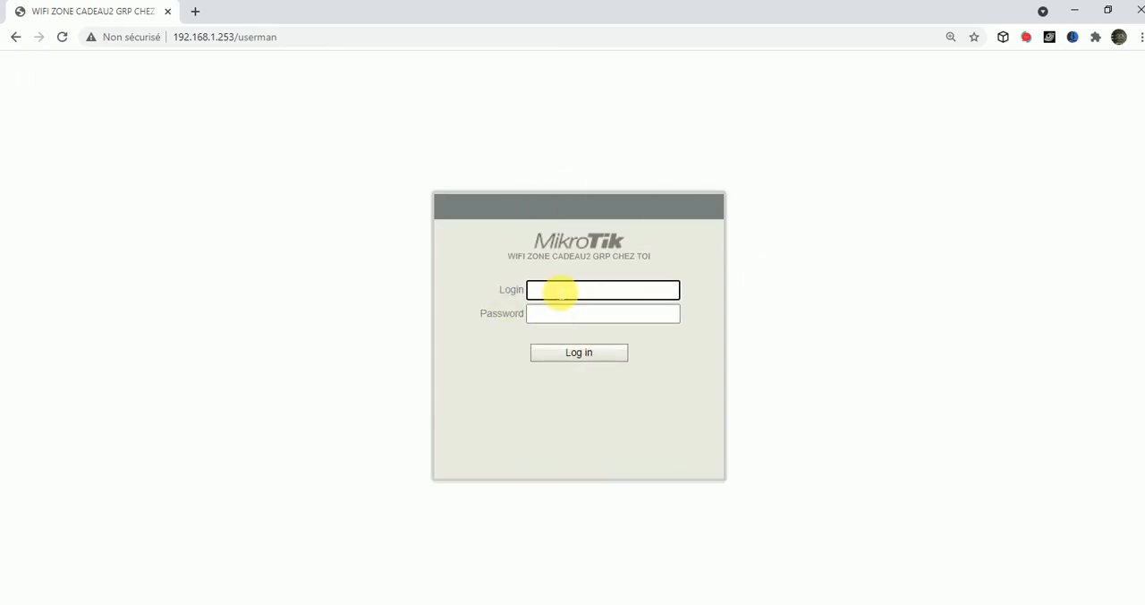
type("admin")
key("Tab")
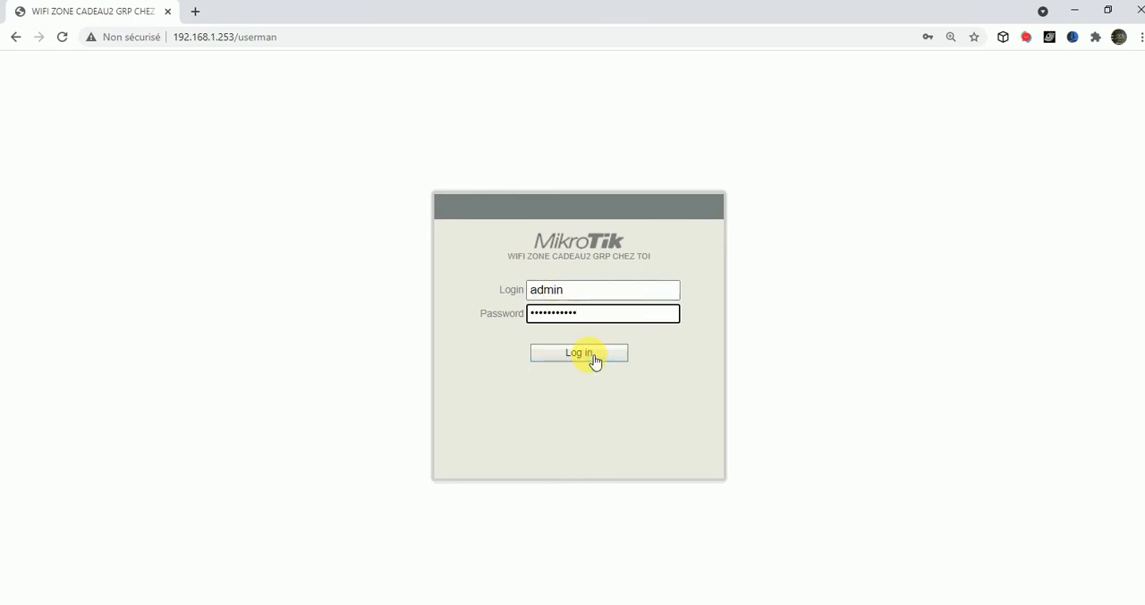
left_click(595, 361)
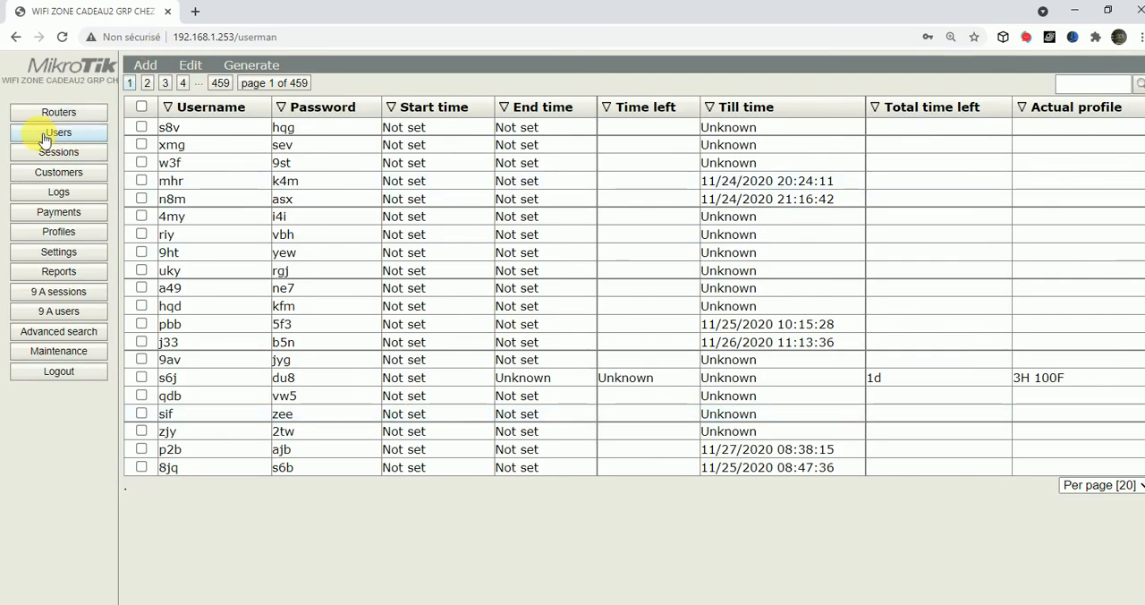
Start adding a batch of users
left_click(144, 72)
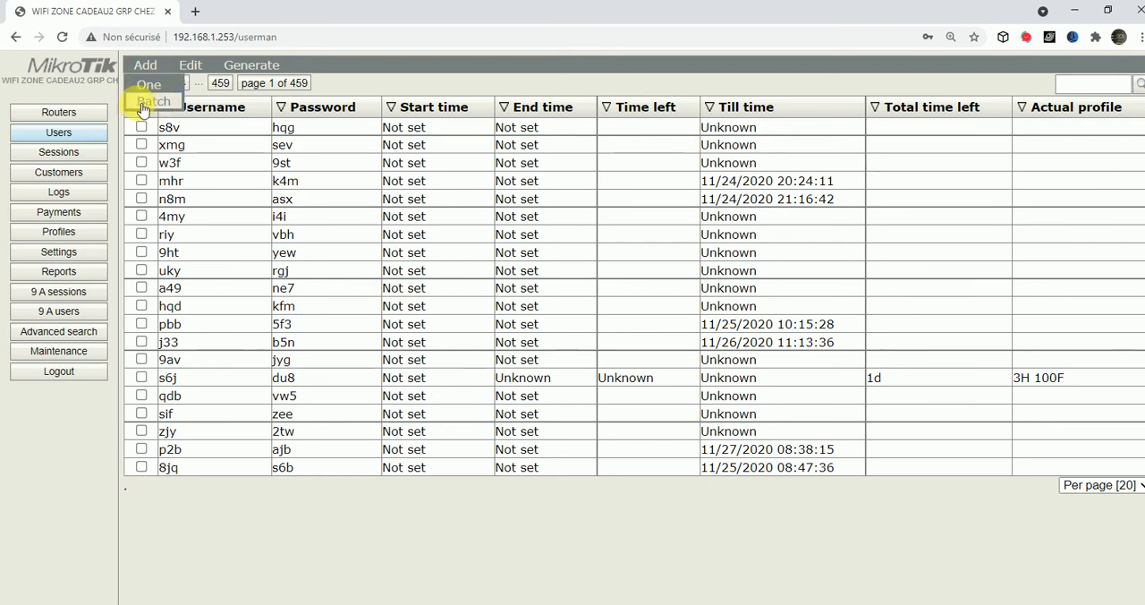
left_click(154, 103)
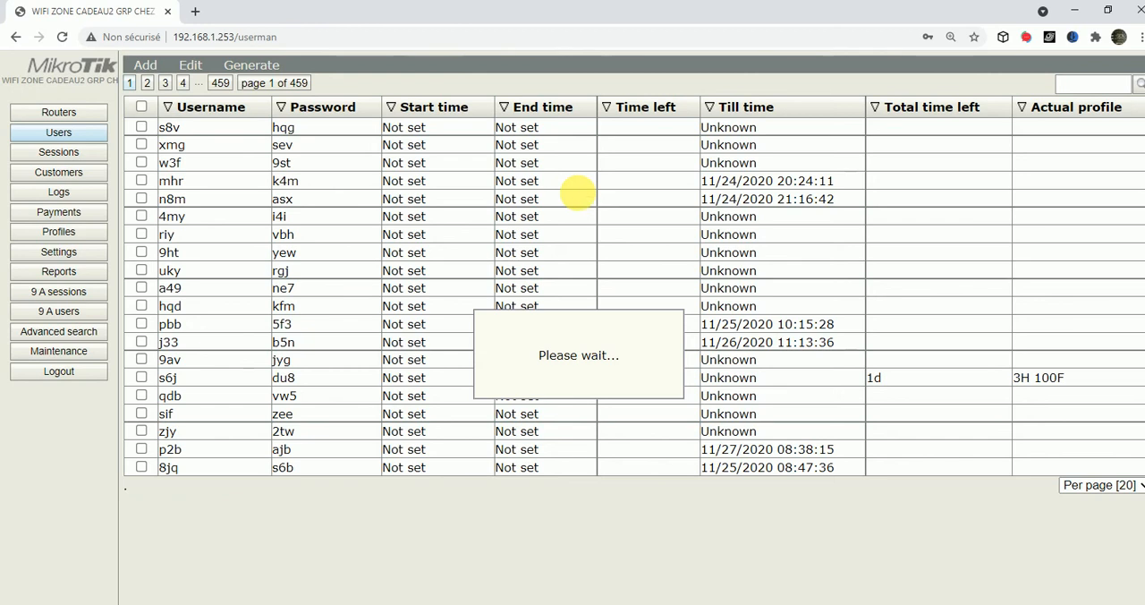
left_click(541, 161)
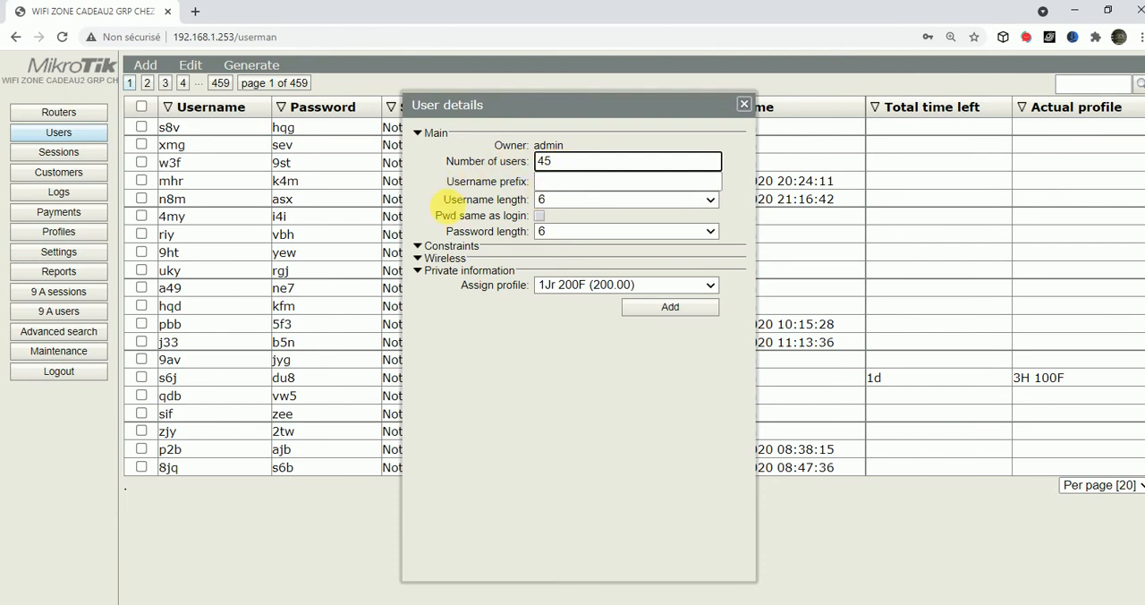
Set both the username length and the password length to 4
left_click(558, 200)
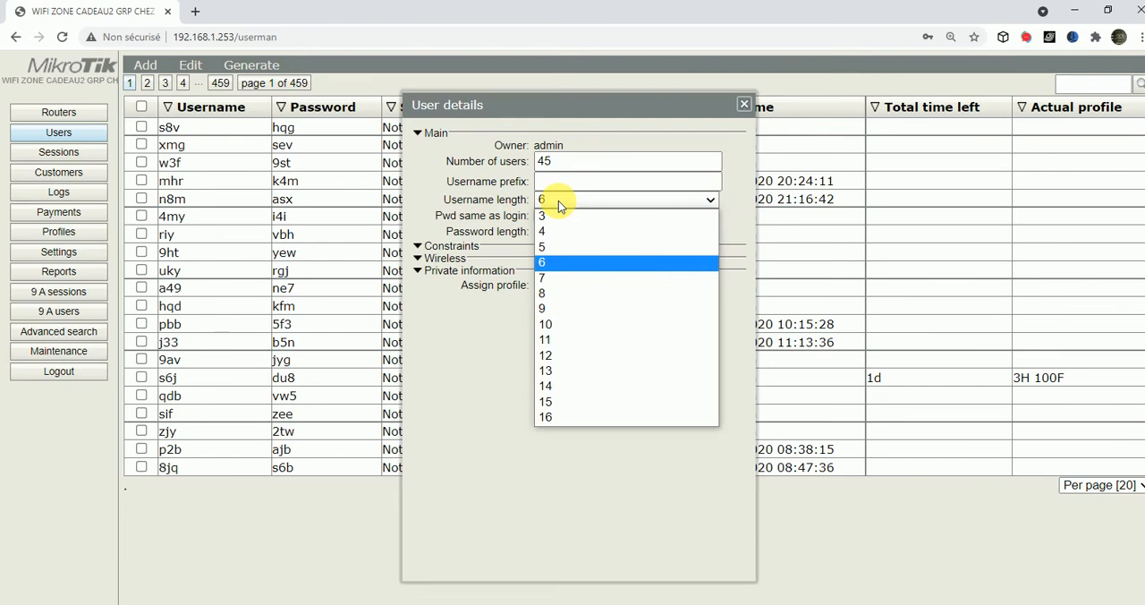
left_click(547, 218)
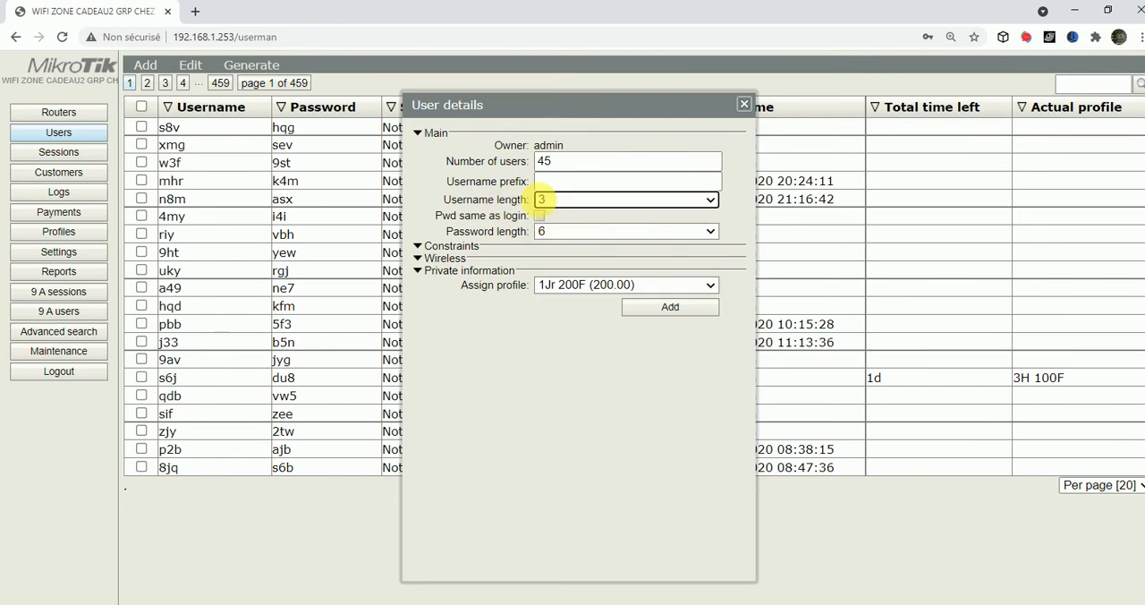
left_click(552, 199)
left_click(545, 231)
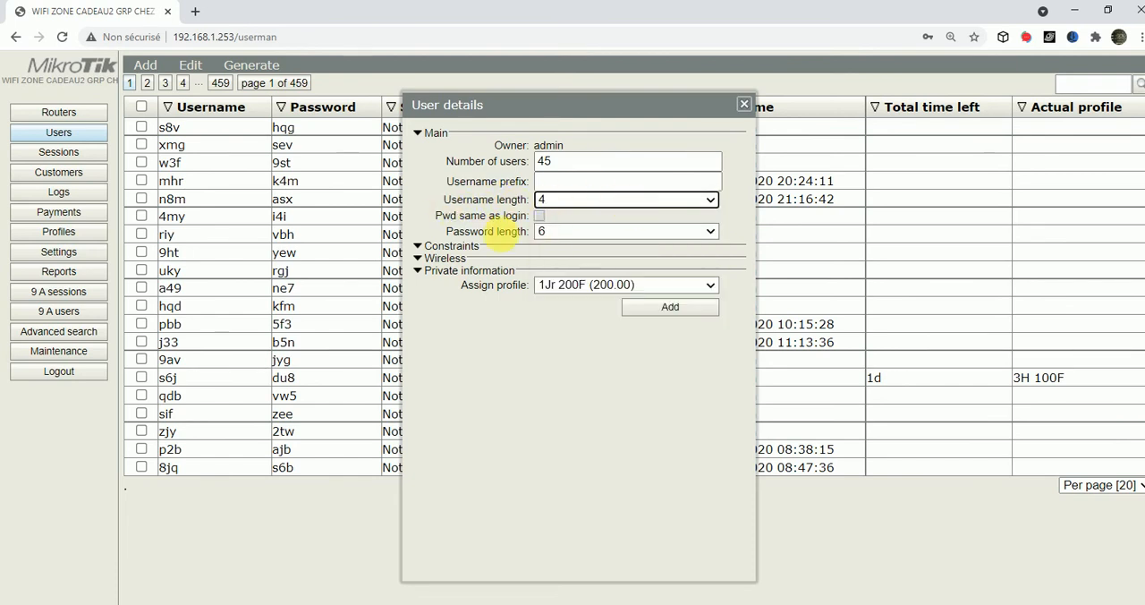
left_click(569, 230)
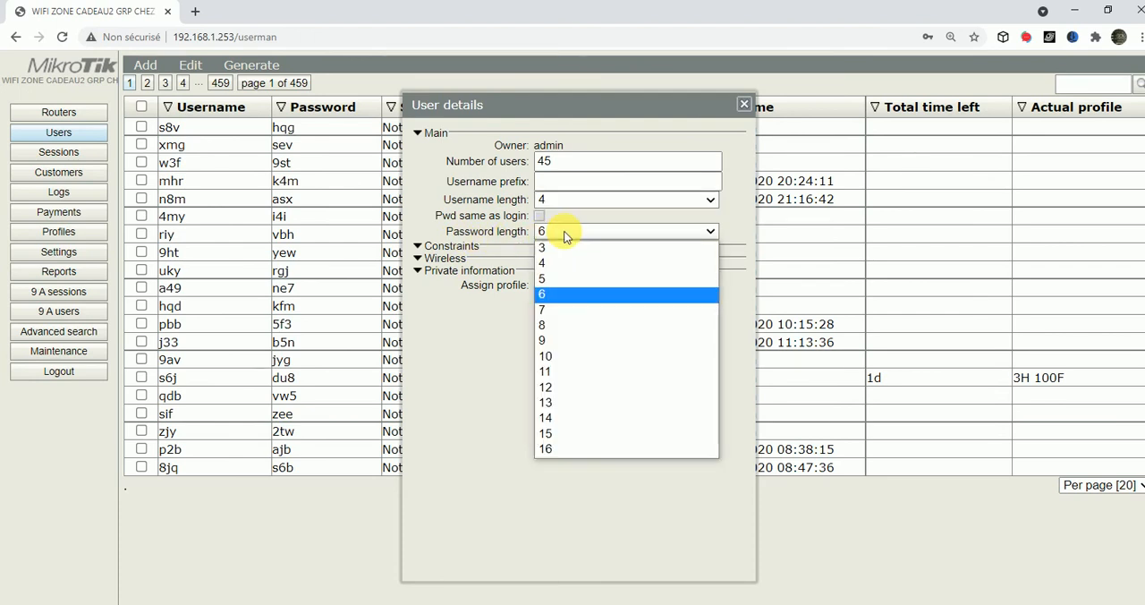
left_click(552, 264)
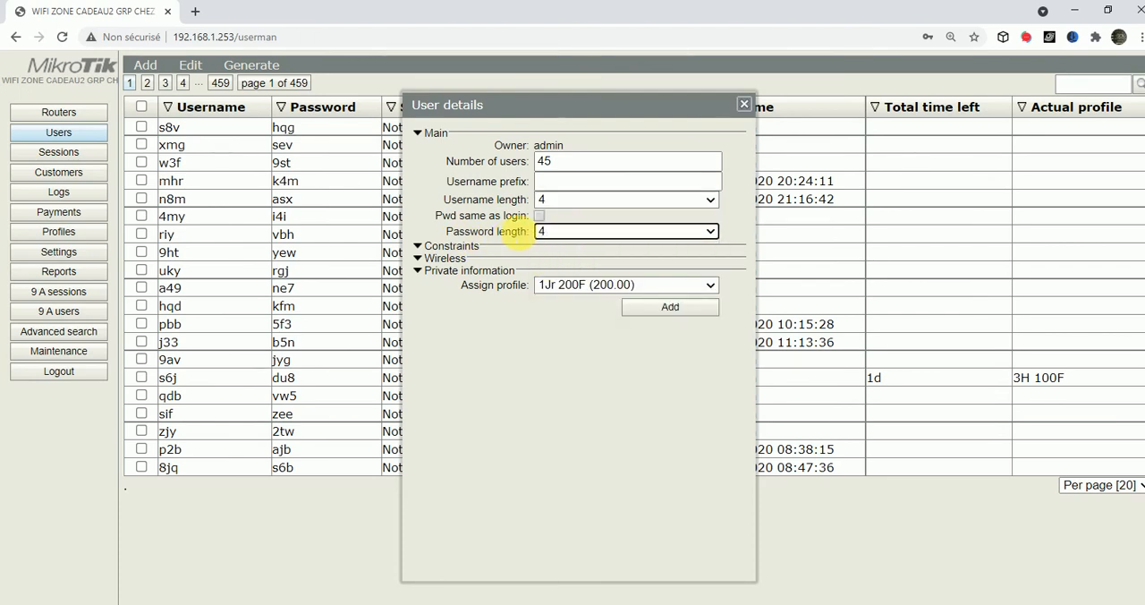
Assign the profile 3H 100F, add the batch of 45 users and close the dialog
left_click(577, 285)
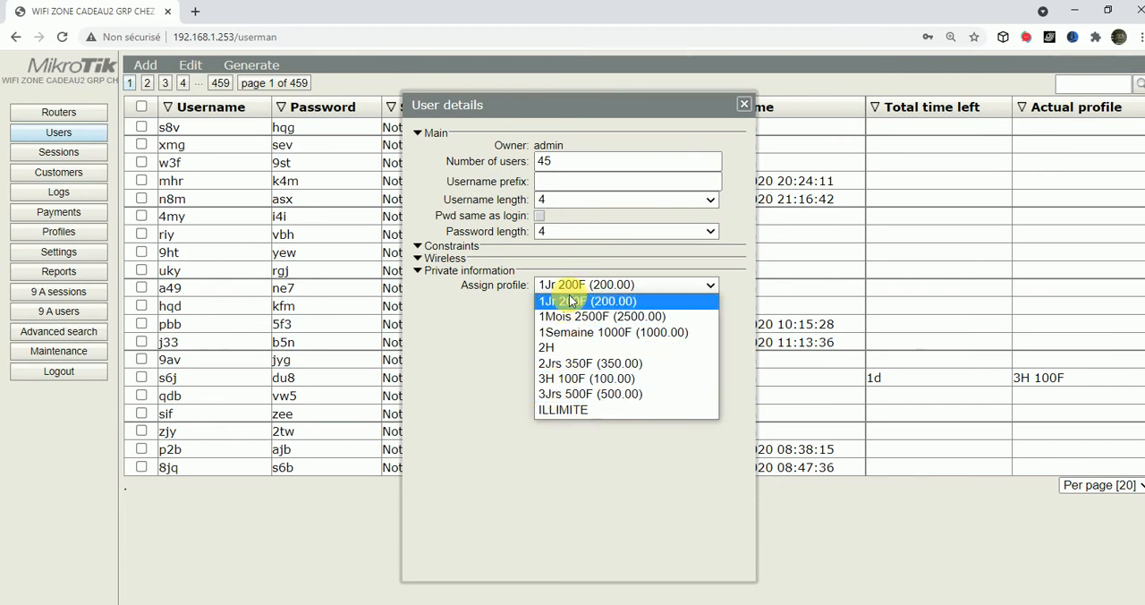
left_click(572, 380)
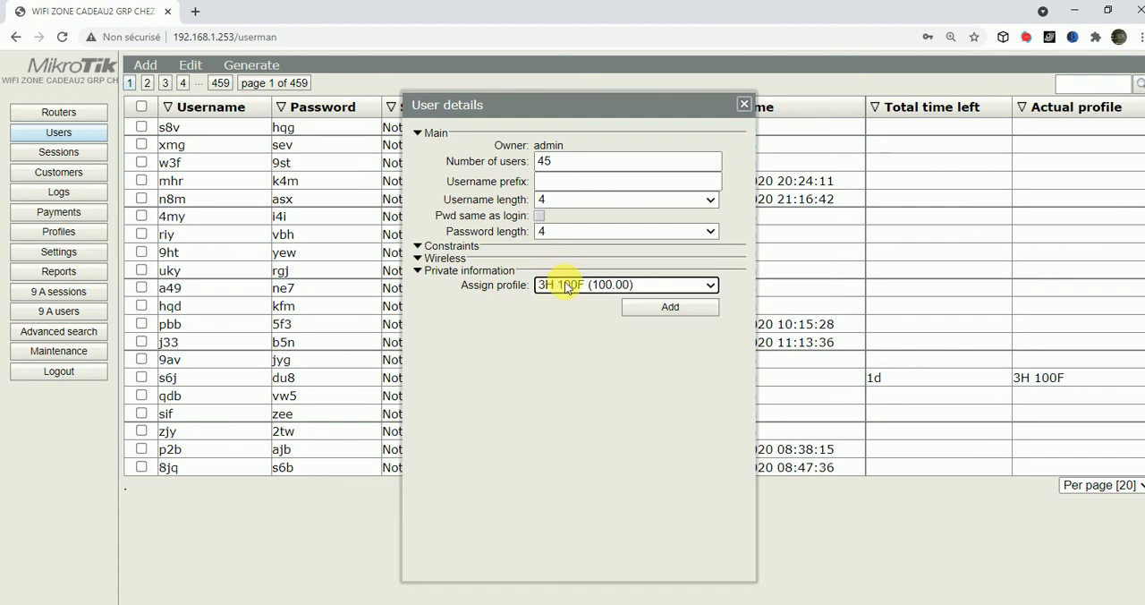
left_click(677, 308)
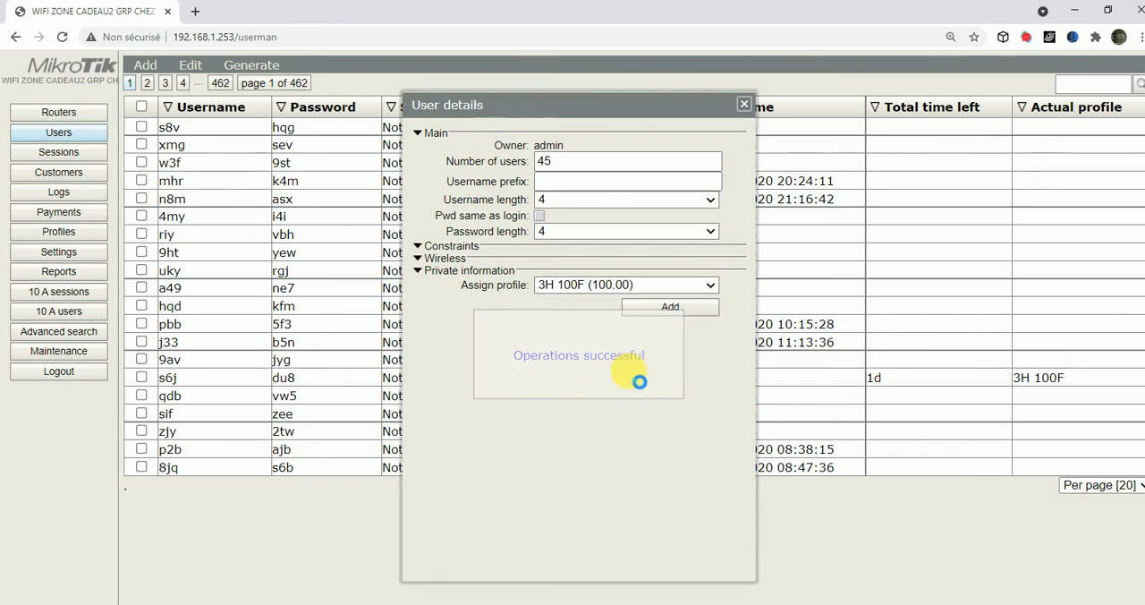
left_click(745, 105)
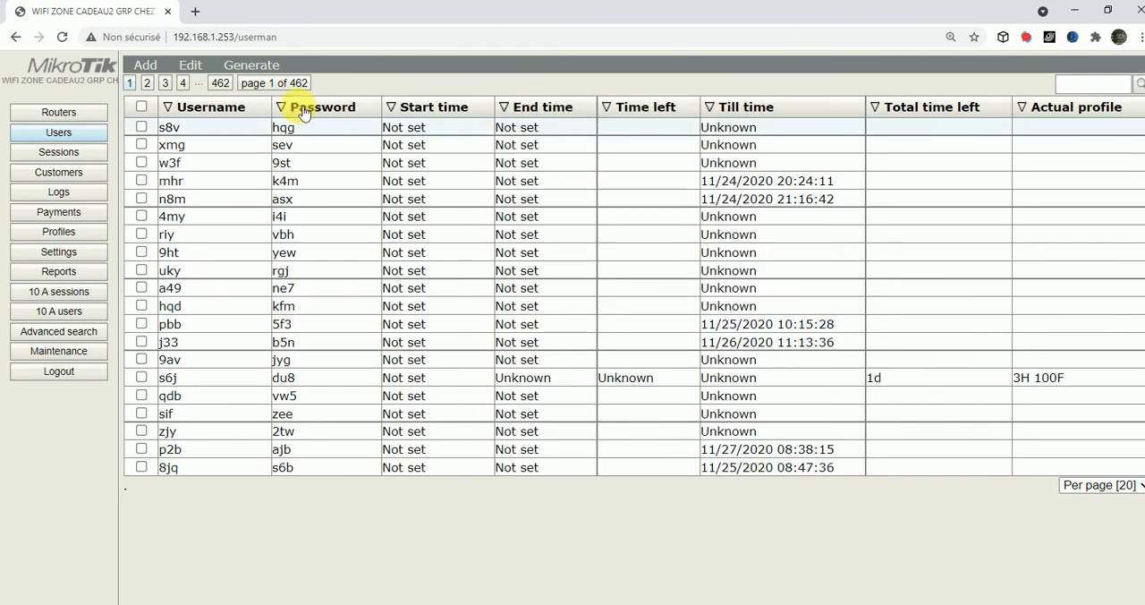
Generate CADEAU2 NOUVEAU vouchers downloaded as a file and open the downloaded HTML file
left_click(260, 65)
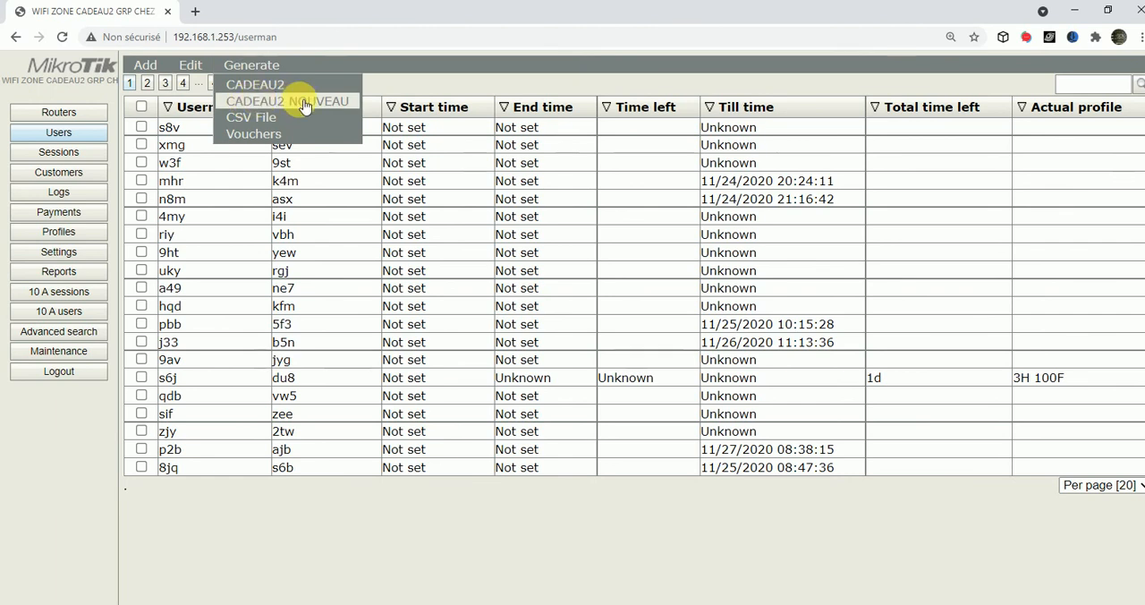
left_click(279, 102)
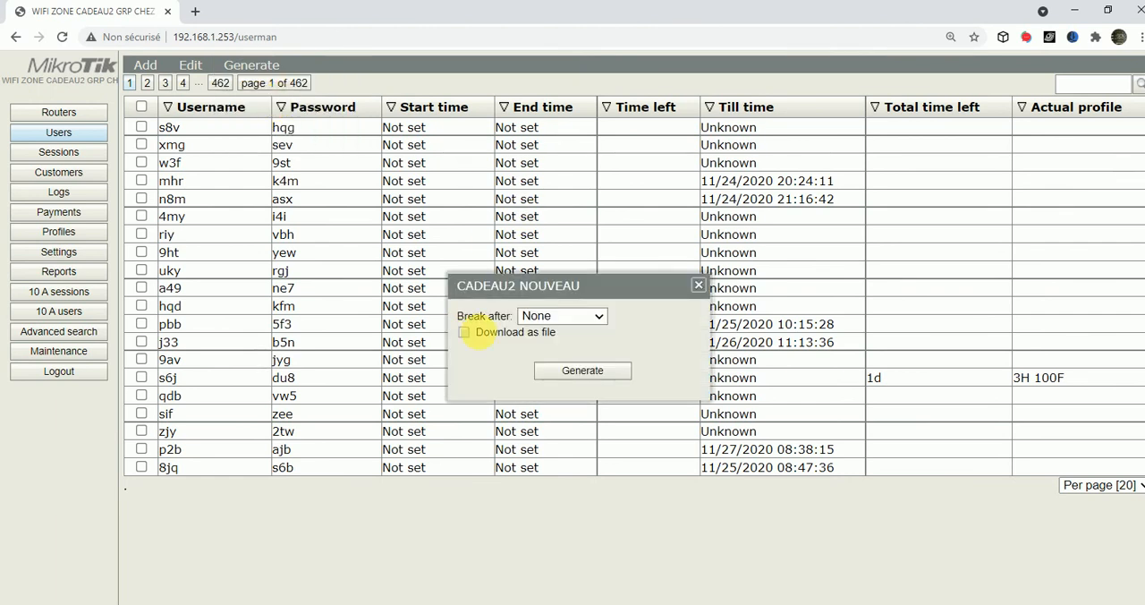
left_click(465, 332)
left_click(583, 374)
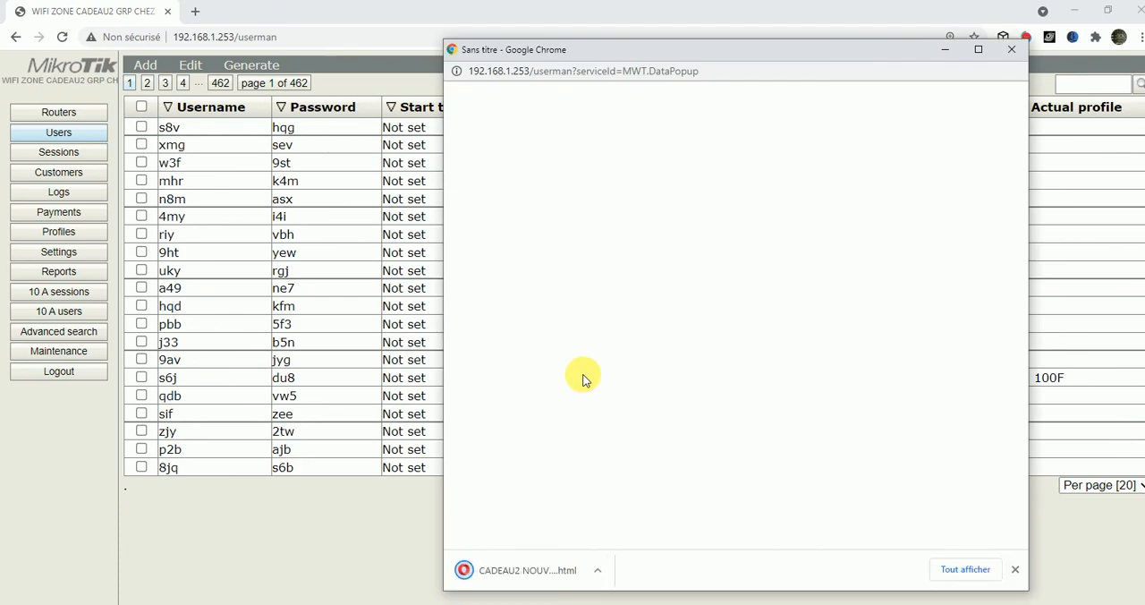
left_click(505, 581)
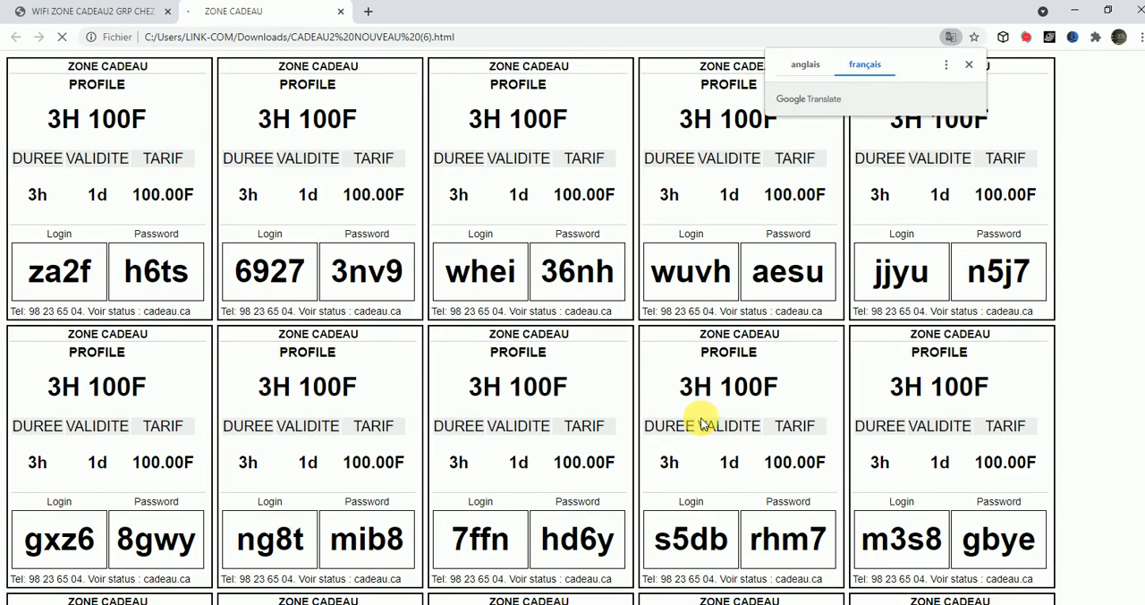
left_click(969, 65)
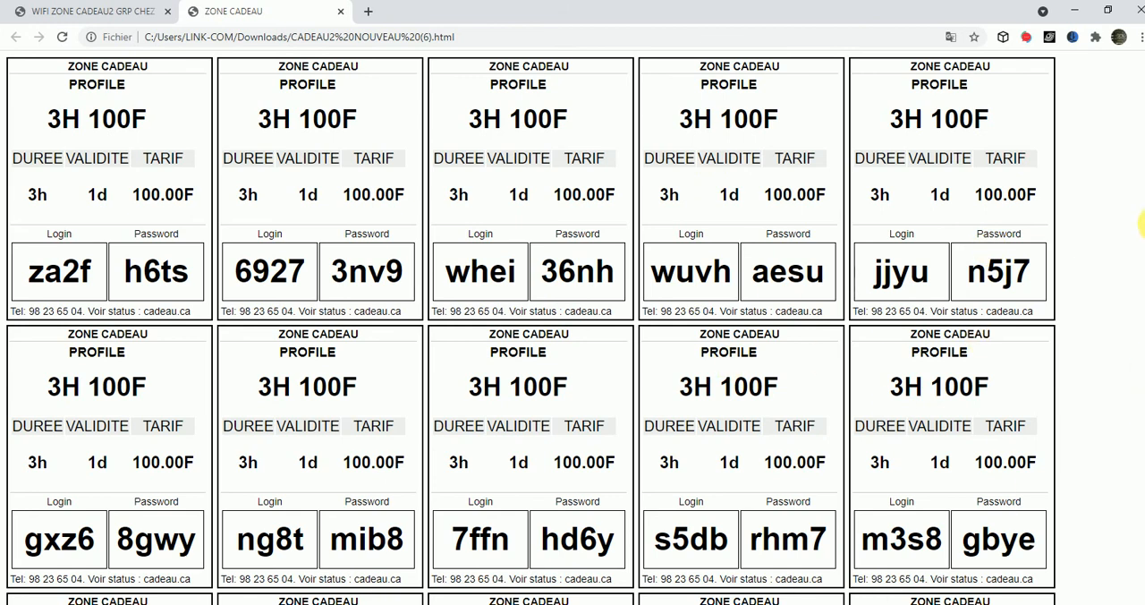
Scroll through the generated voucher sheet
scroll(1142, 204, "down", 1)
scroll(1141, 204, "down", 10)
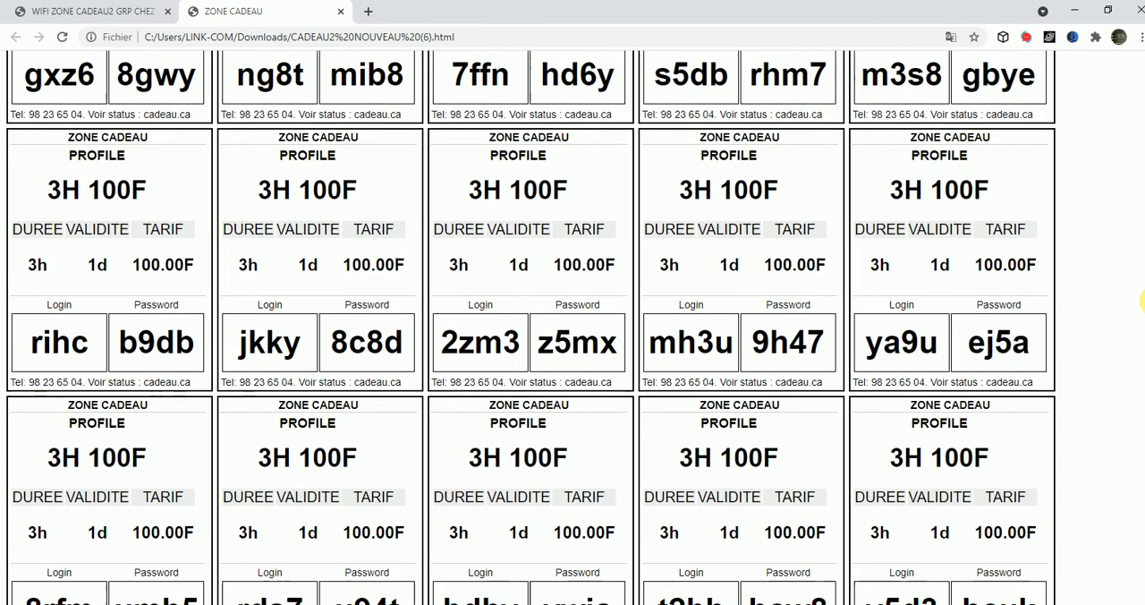
scroll(1143, 394, "down", 6)
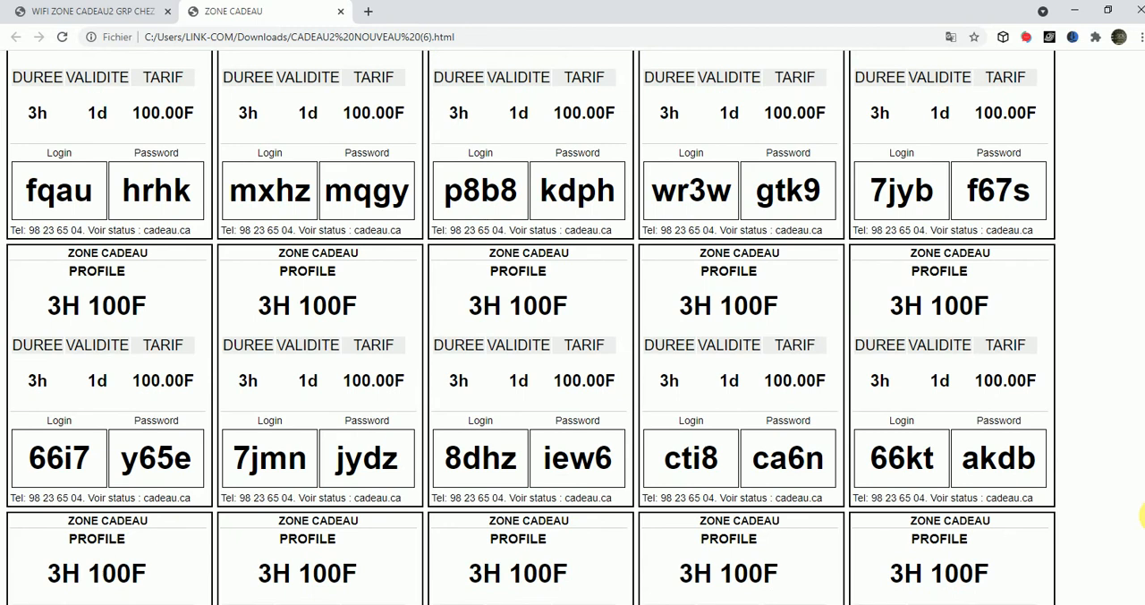
scroll(1143, 394, "up", 5)
scroll(1144, 393, "down", 9)
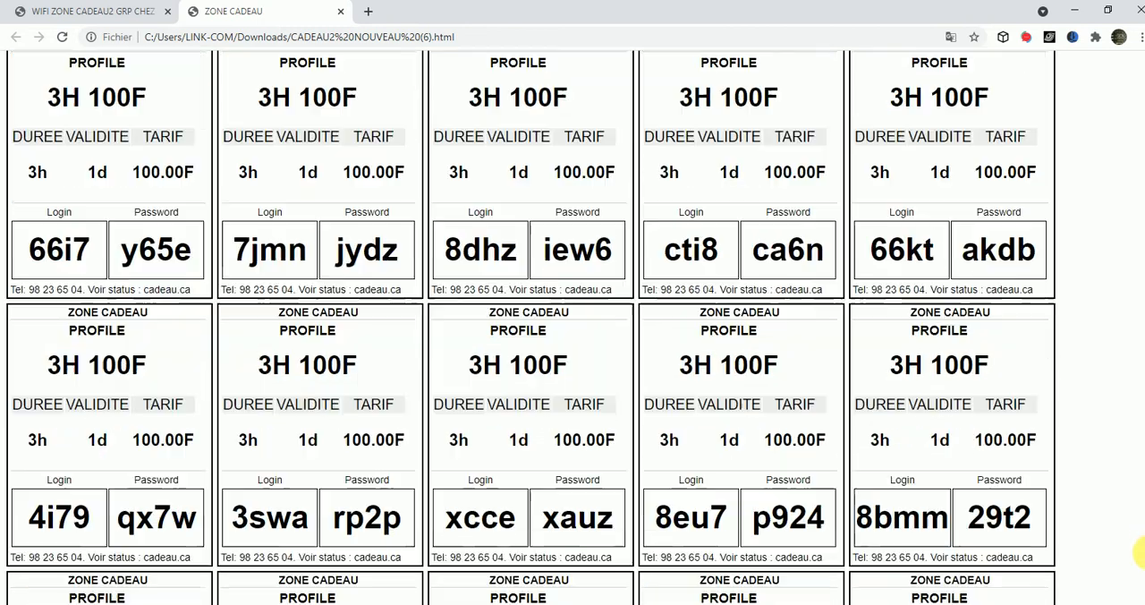
scroll(1144, 412, "up", 4)
scroll(1142, 418, "up", 15)
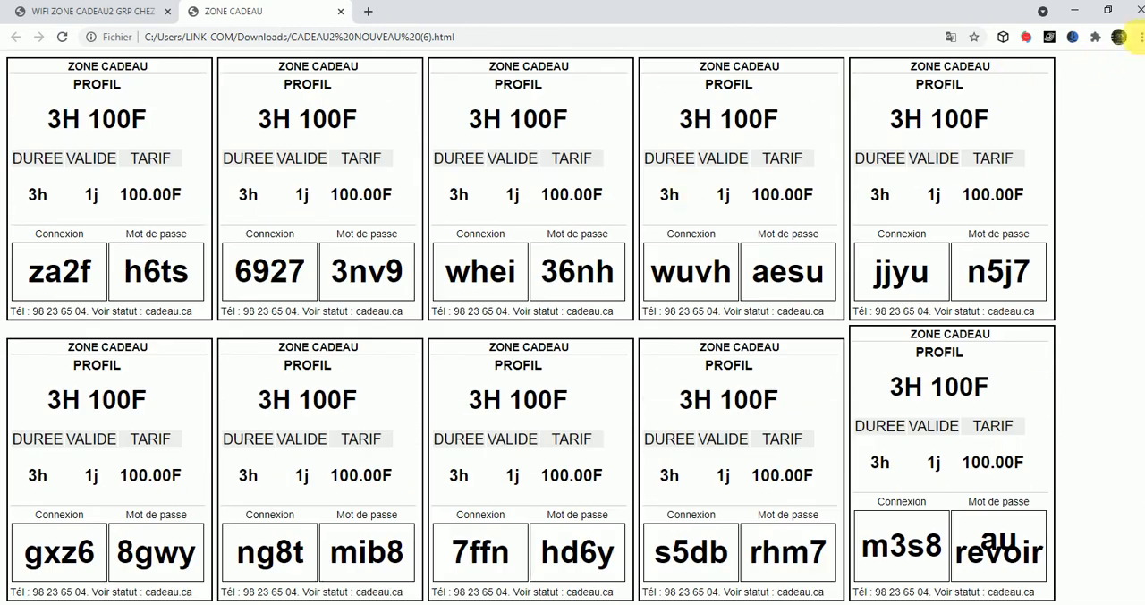
Open the print dialog and set the destination to Enregistrer au format PDF
left_click(1139, 37)
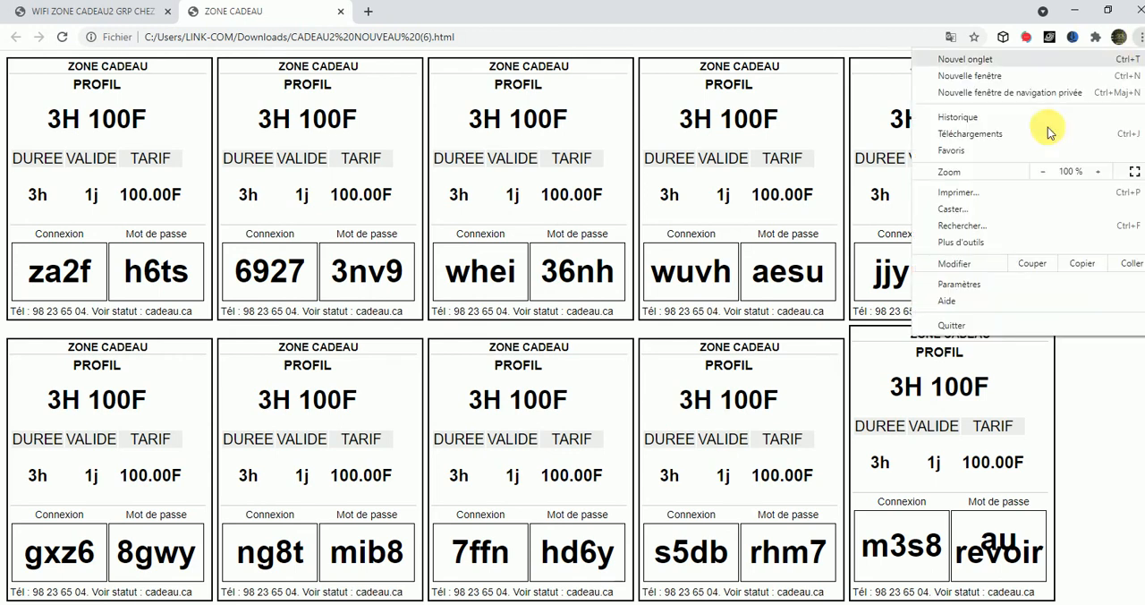
left_click(952, 195)
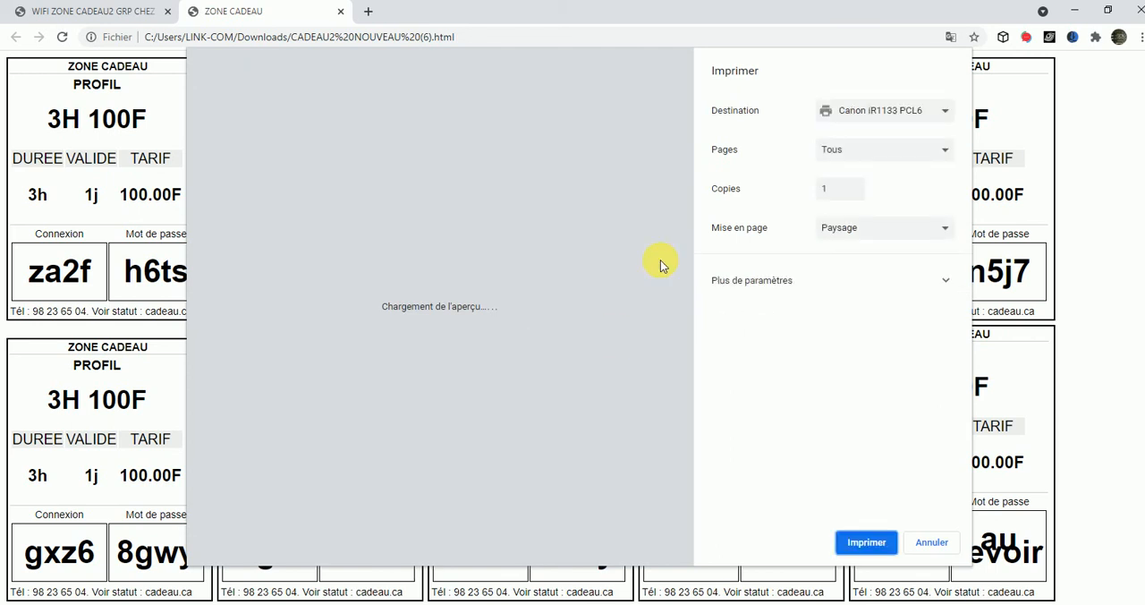
left_click(906, 112)
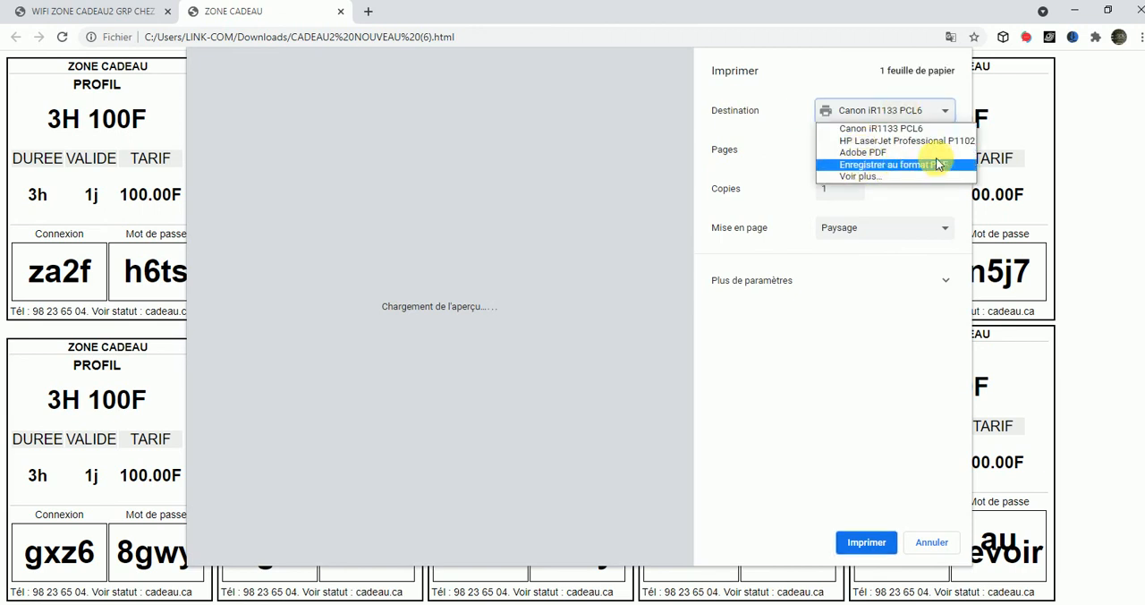
left_click(918, 166)
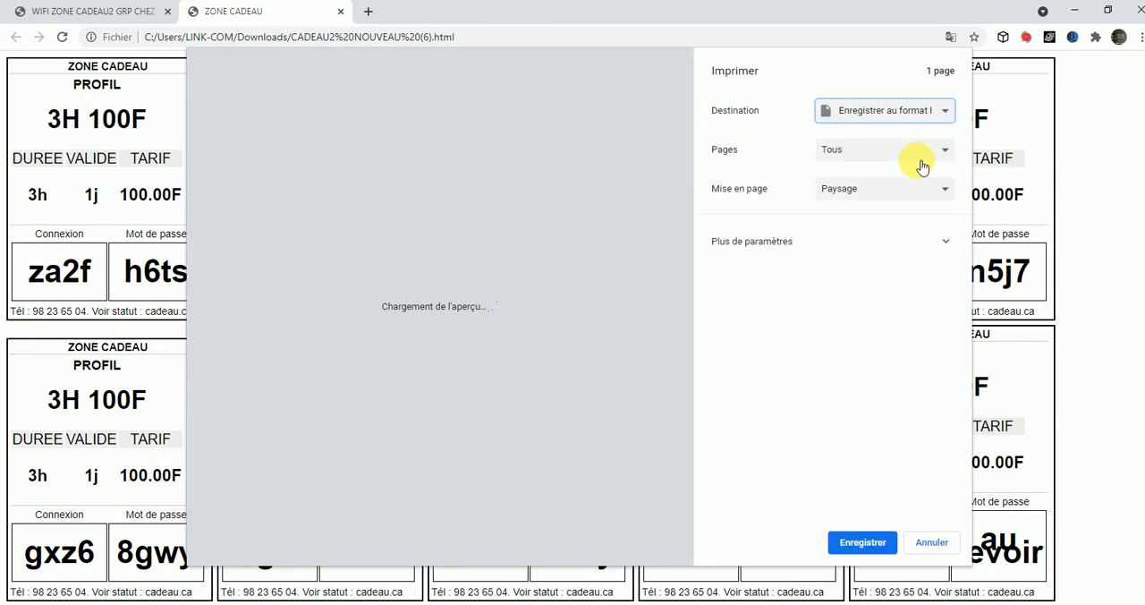
Expand more settings and set the scaling to Personnalisé at 37
left_click(758, 243)
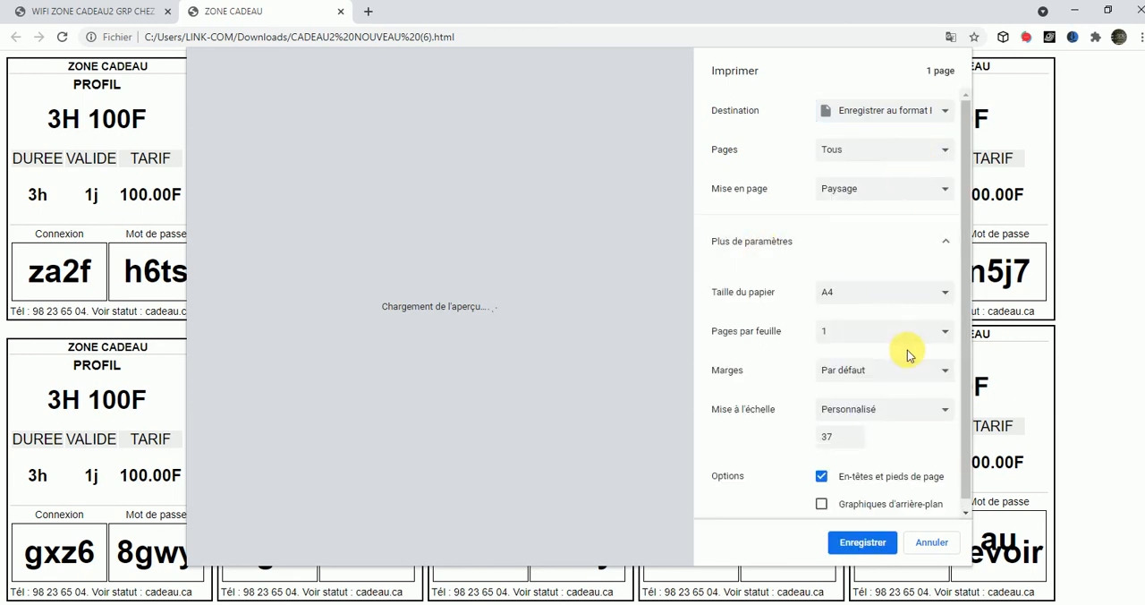
left_click(852, 412)
left_click(846, 427)
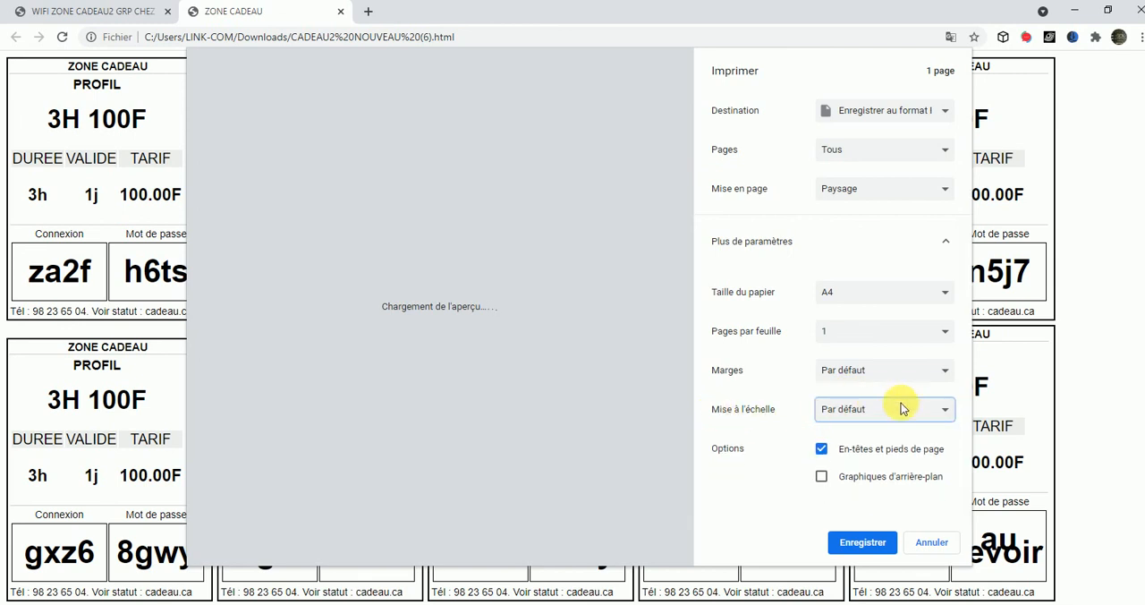
left_click(836, 411)
left_click(848, 438)
double_click(827, 437)
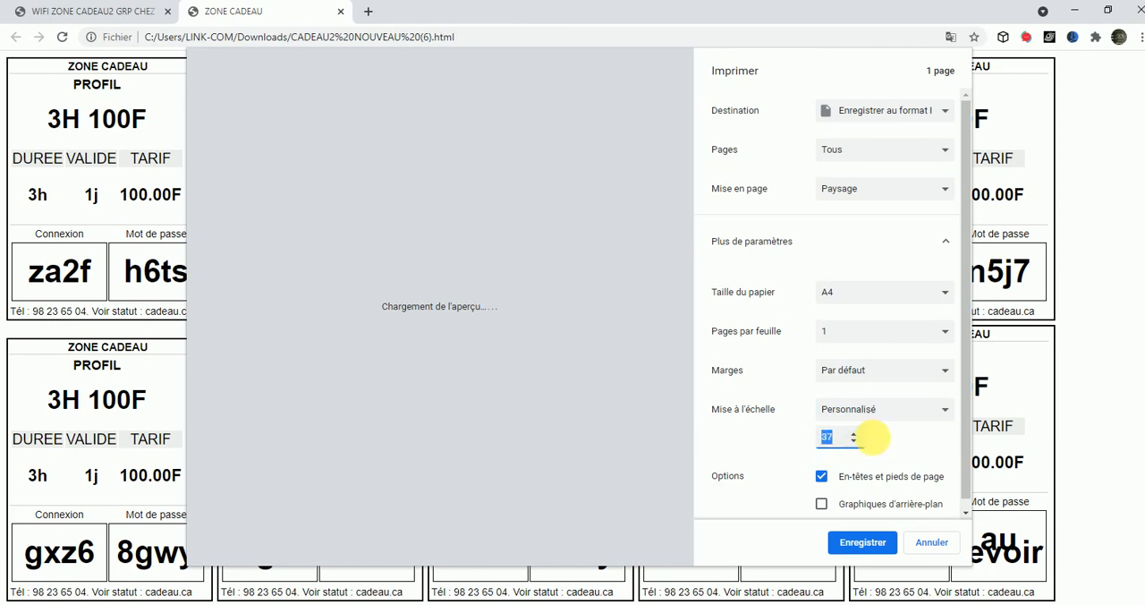
left_click_drag(968, 483, 968, 503)
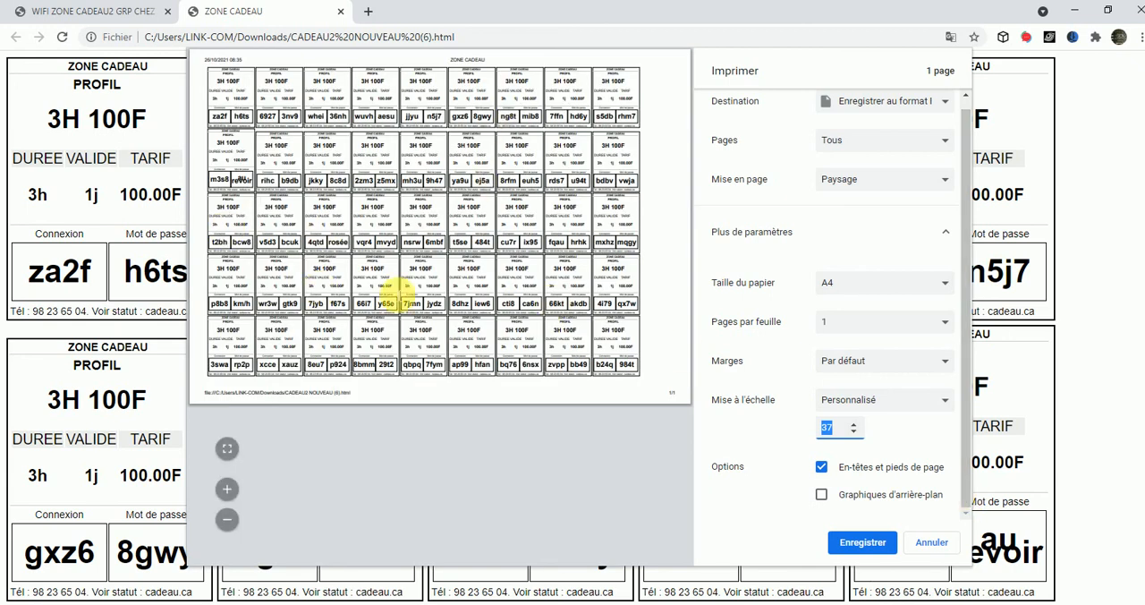
Zoom the print preview to inspect the voucher layout
left_click(227, 491)
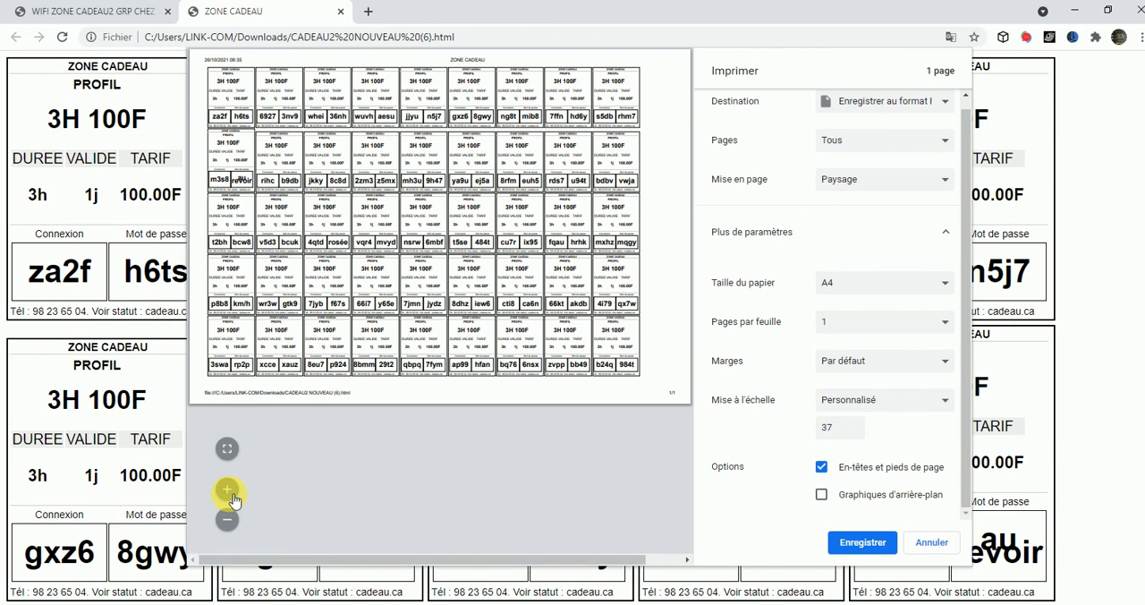
left_click(230, 493)
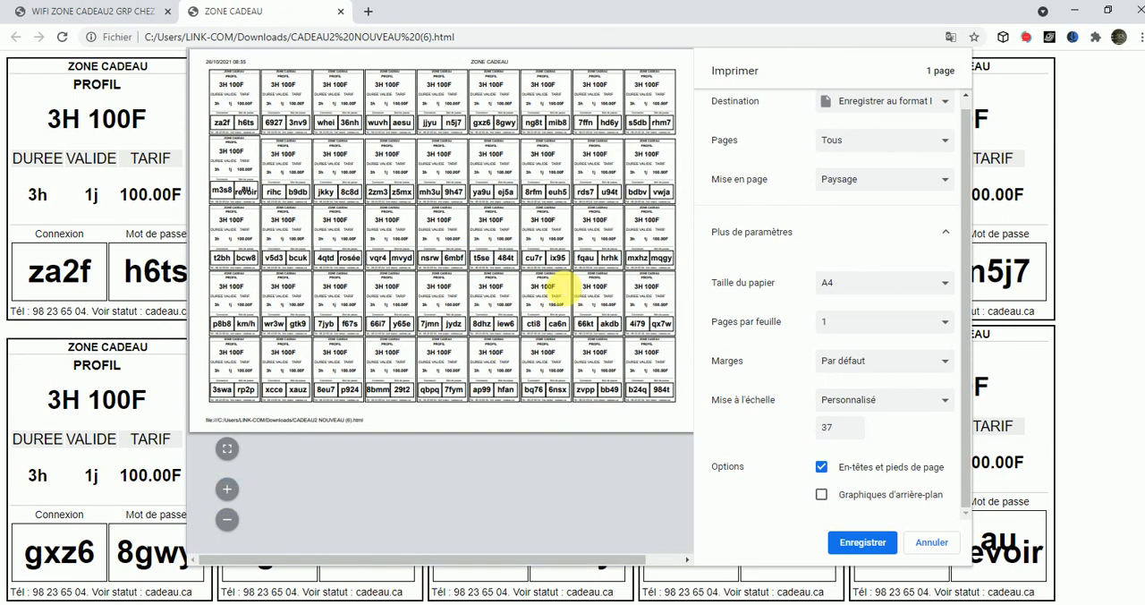
left_click(228, 489)
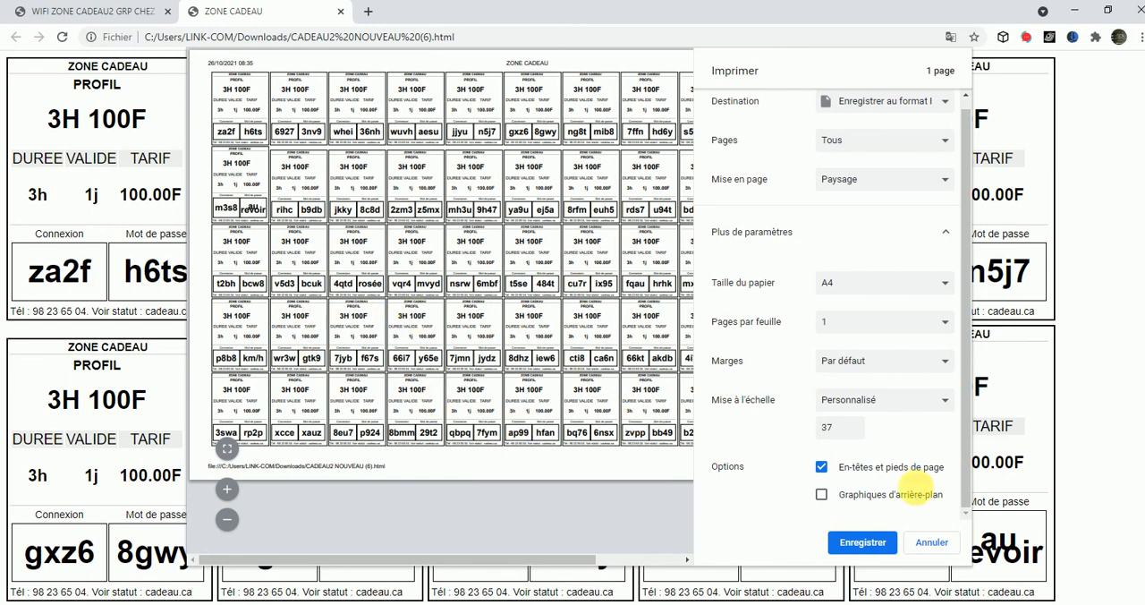
Save the voucher sheet as the PDF file ZONE CADEAU.pdf in the TICKETS 25 10 2021 folder
left_click(874, 544)
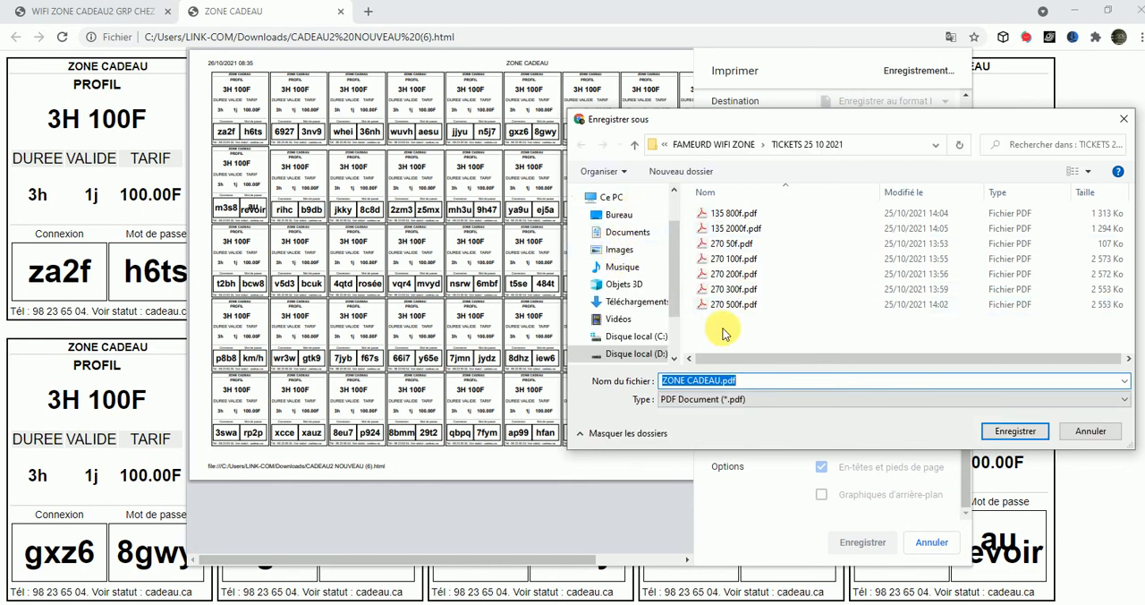
left_click(1018, 432)
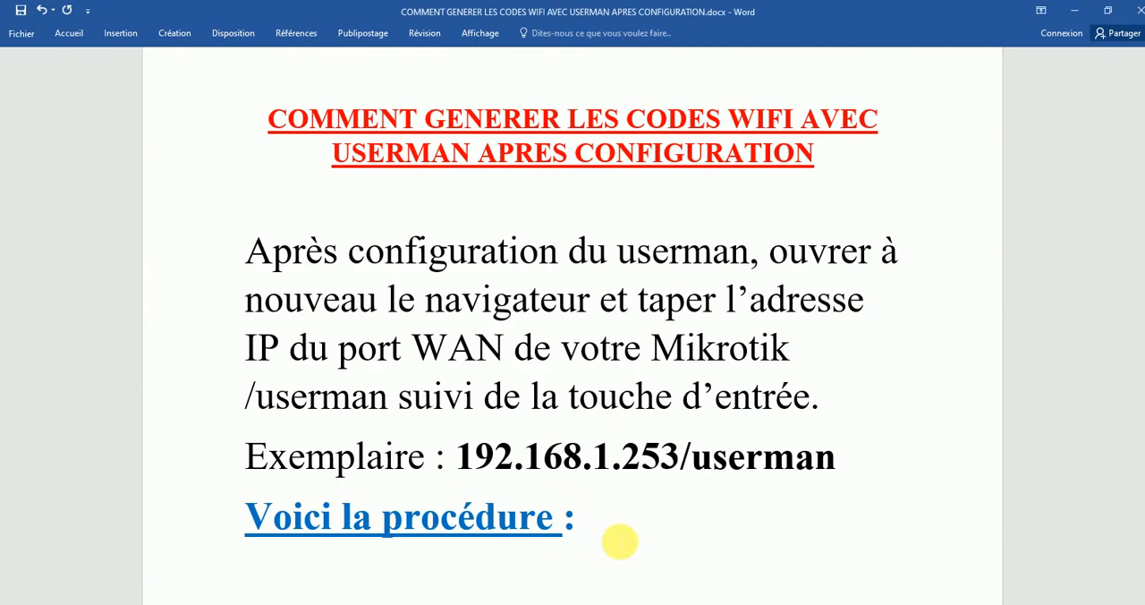
In the tutorial document, add a new line reading "Merci à tous et toutes à la prochaine ::!!!!!!!!!!!" below "Voici la procédure :"
key("Return")
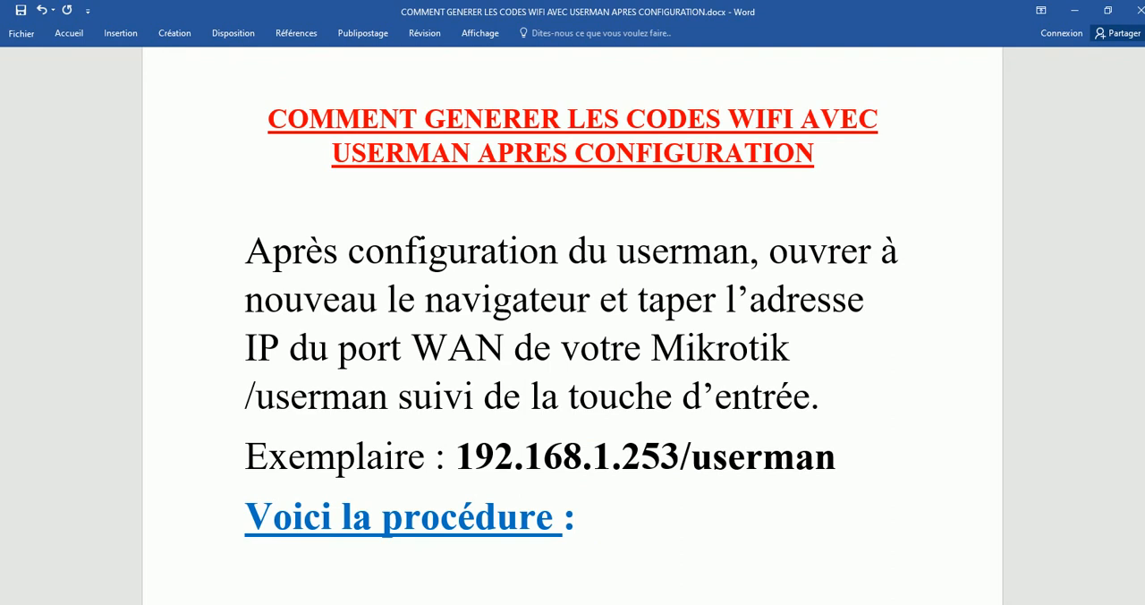
type("merci a")
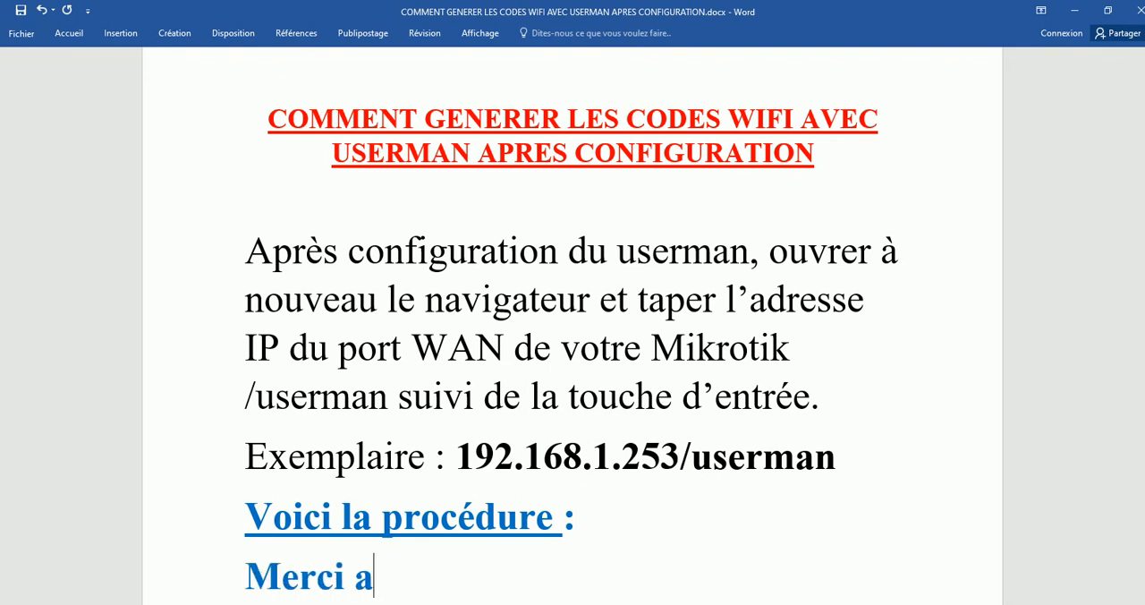
key("BackSpace")
type("à tous et tout")
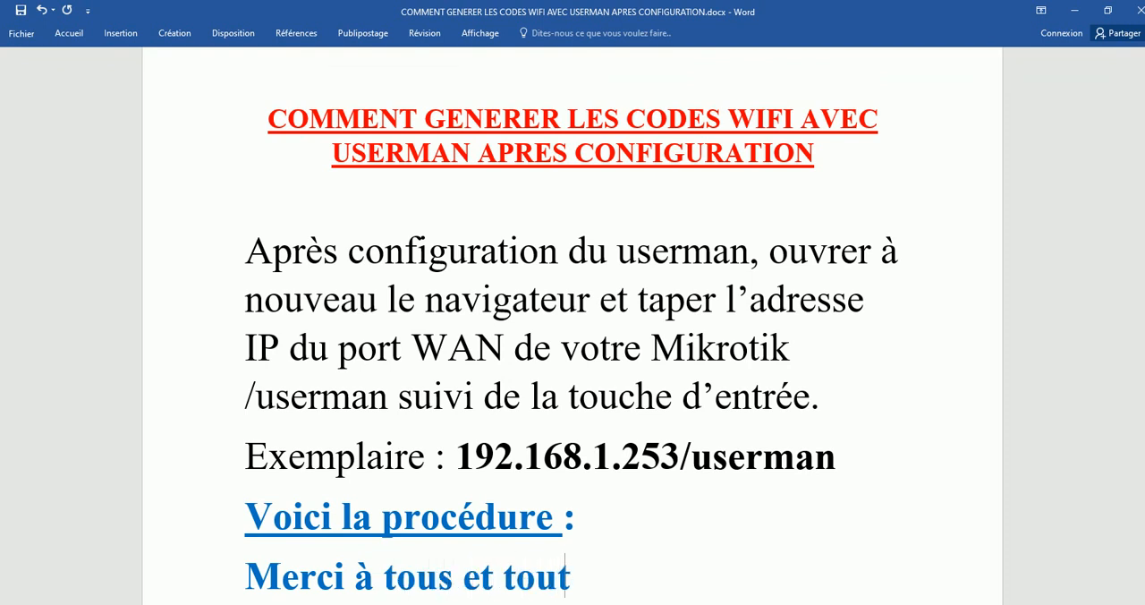
type("es ")
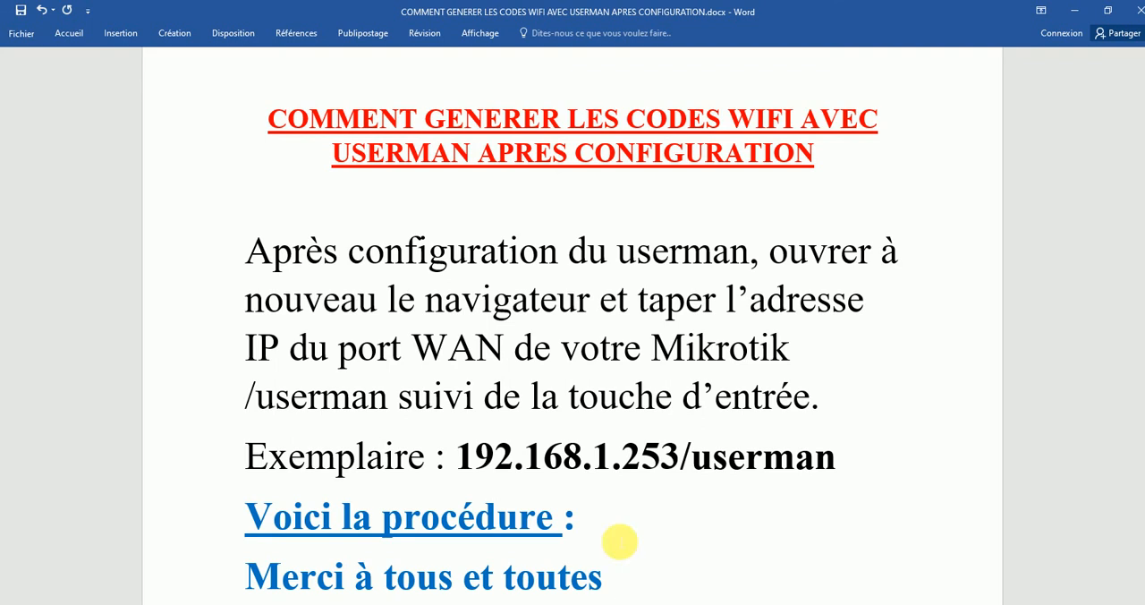
type("à l")
key("BackSpace")
key("BackSpace")
type("la pro")
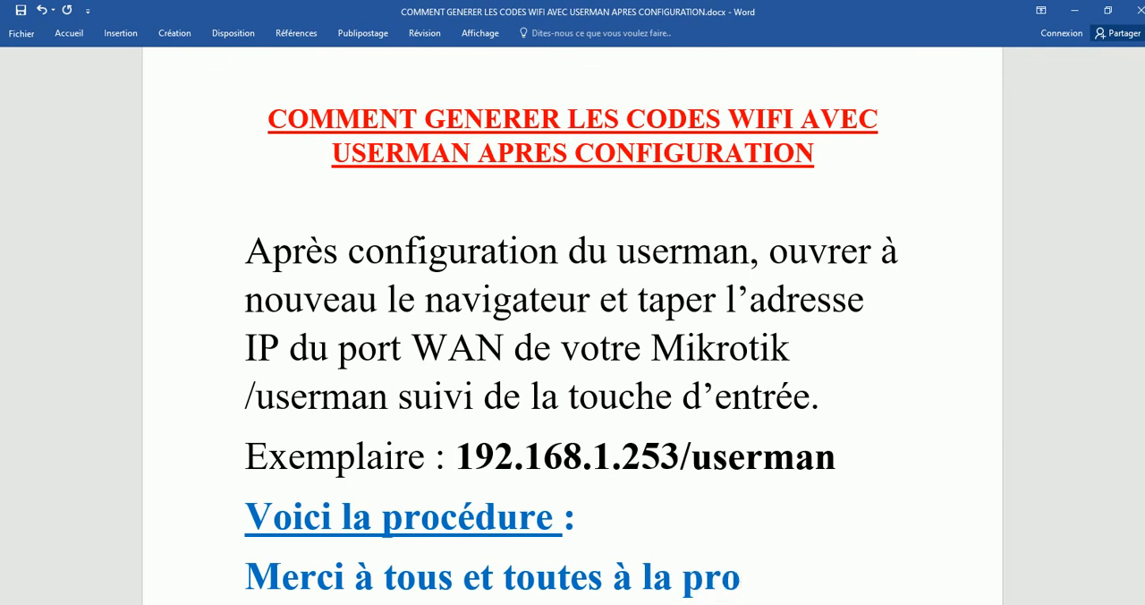
type("chain")
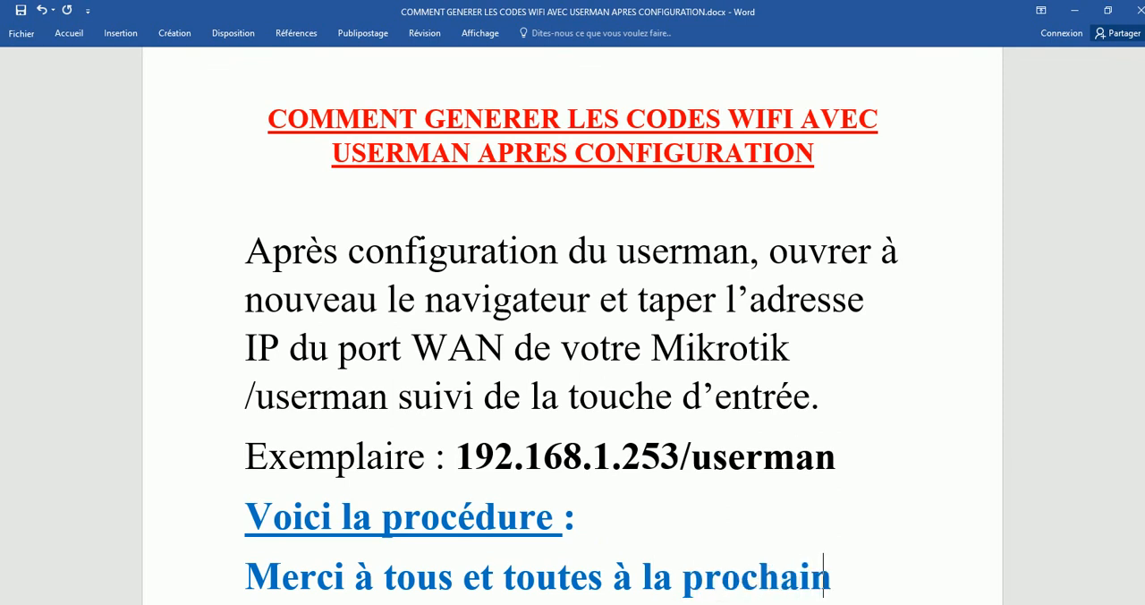
type("e ::!!!!!!!!!")
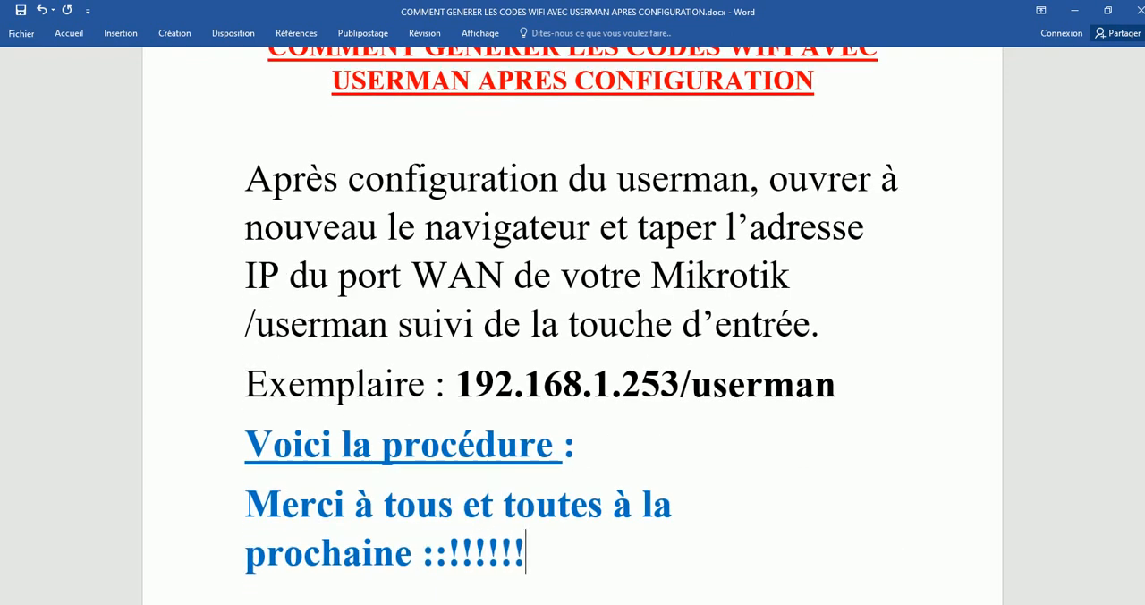
type("!!")
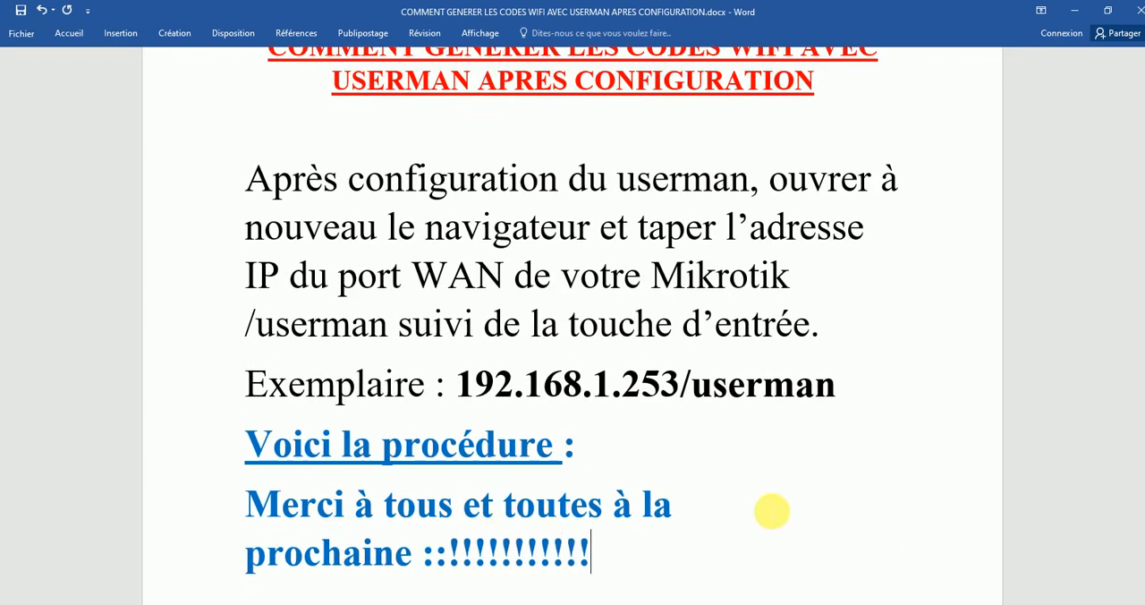